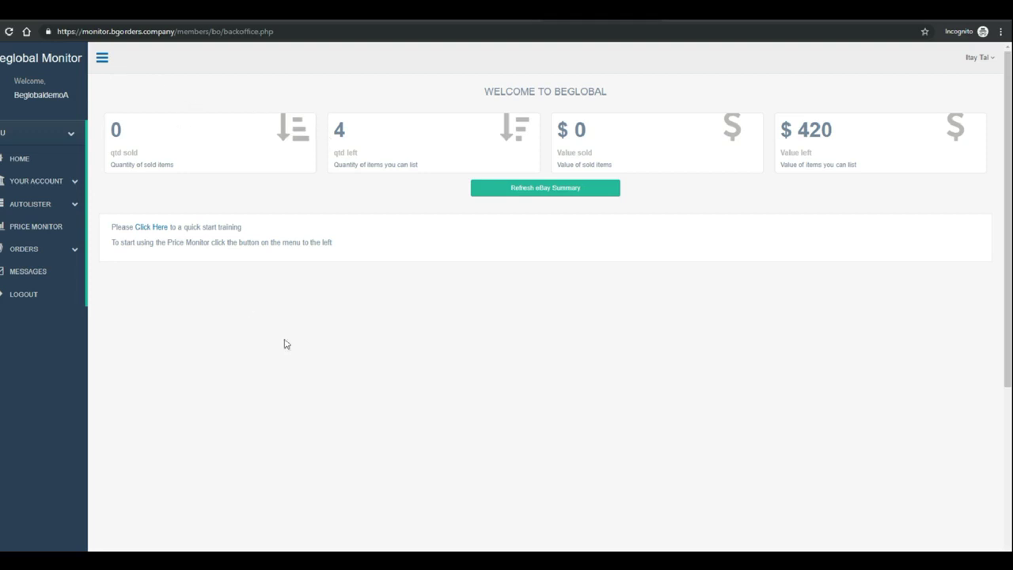
# - Save the account's Personal info details unchanged and dismiss the Saved confirmation
pyautogui.click(28, 182)
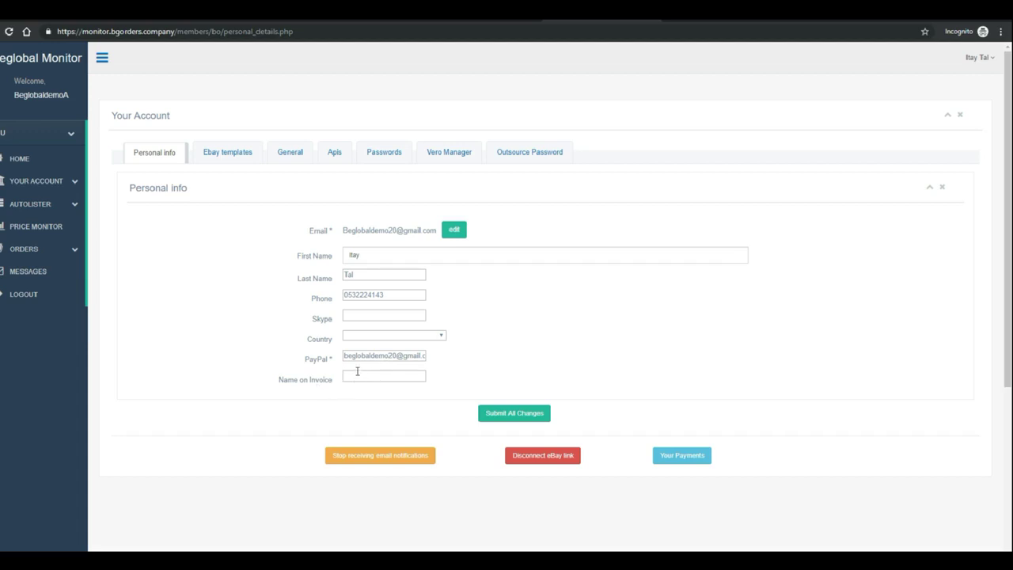
pyautogui.click(510, 415)
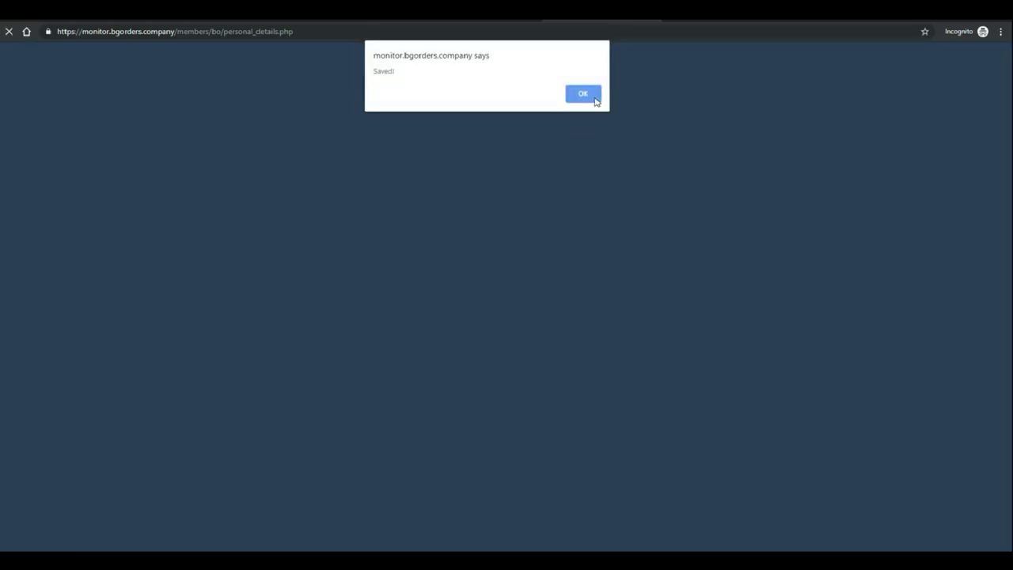
pyautogui.click(596, 100)
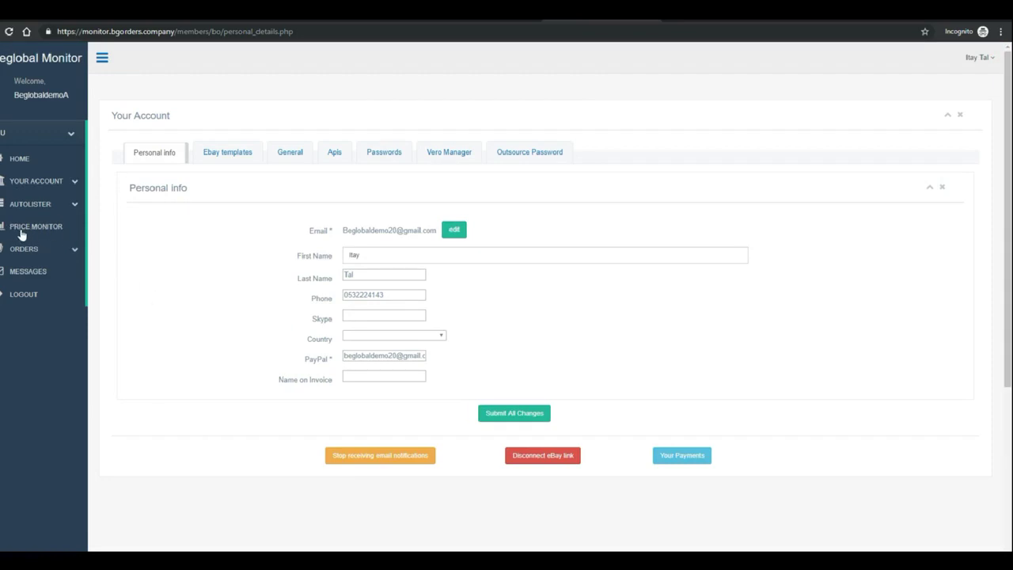
# - Expand the Price Monitor Configuration to reveal Sync to eBay, Fix Profit and Quantity 0
pyautogui.click(49, 232)
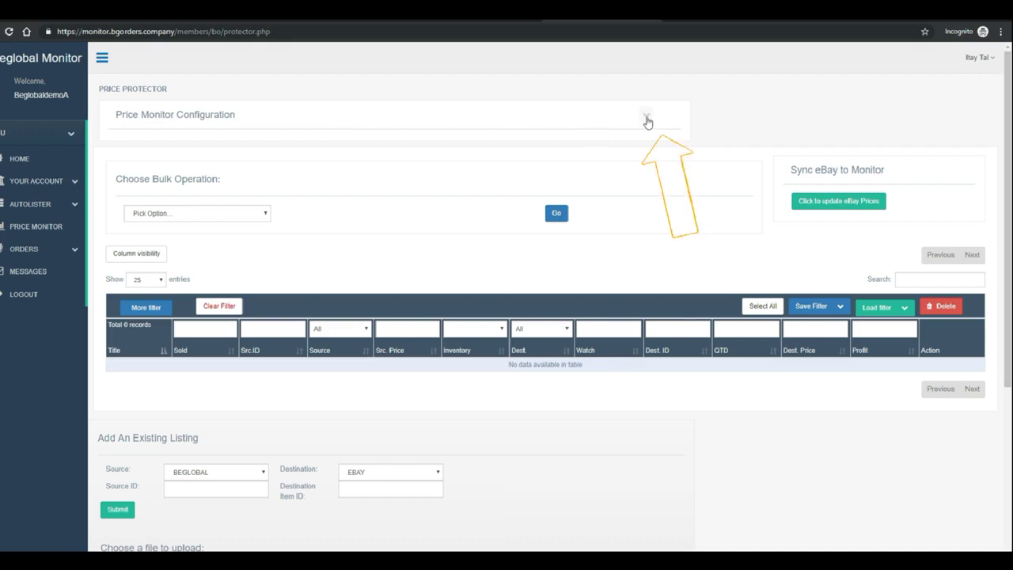
pyautogui.click(648, 120)
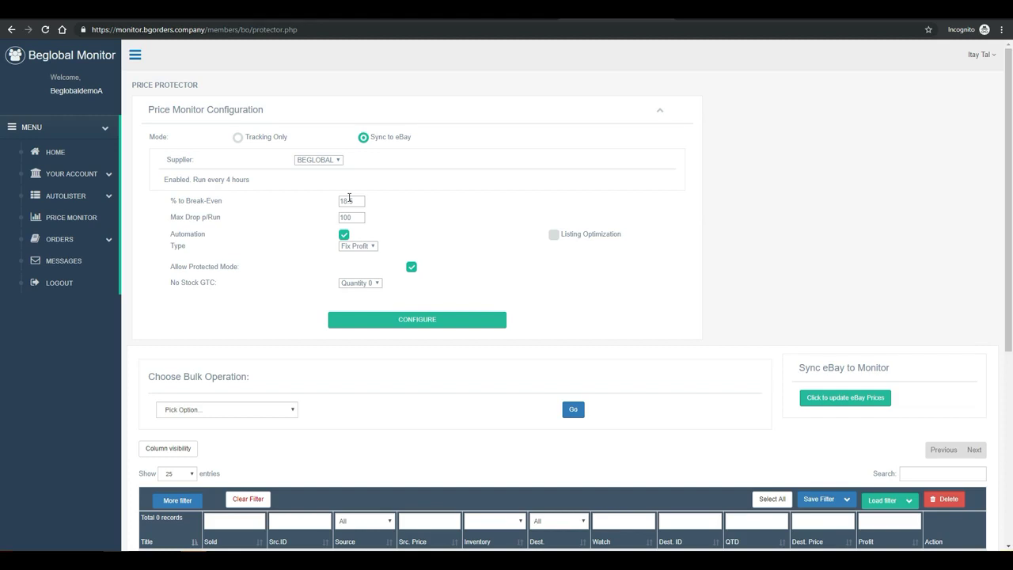
pyautogui.click(279, 16)
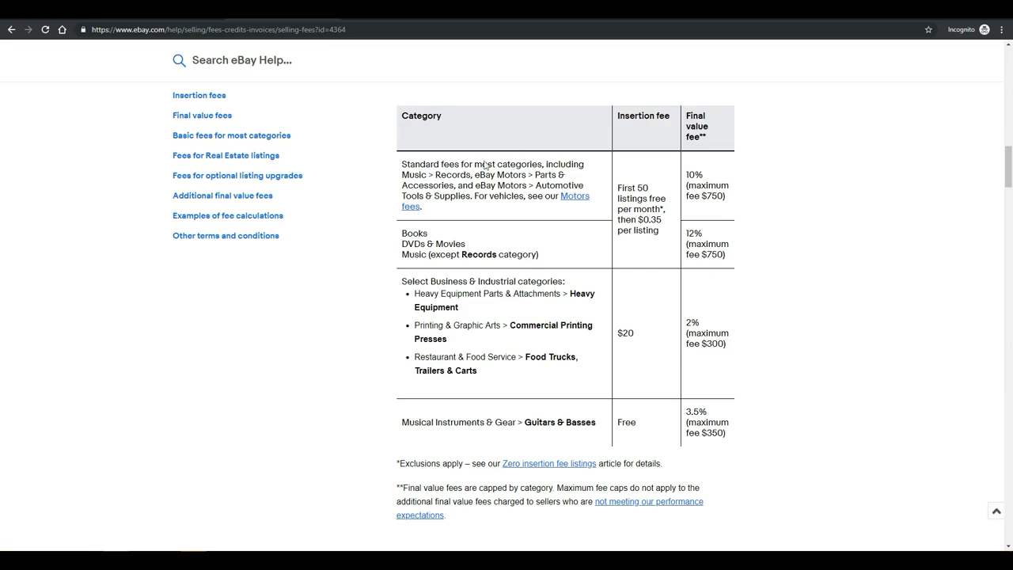
# - Scroll through eBay's standard final value fees table
pyautogui.scroll(-6, 533, 182)
pyautogui.scroll(6, 534, 182)
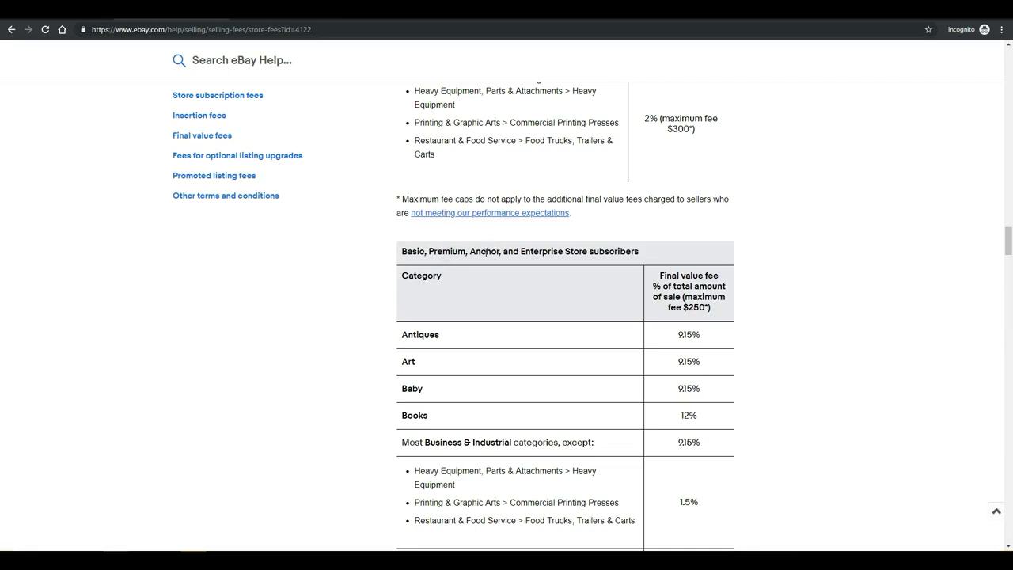
# - Highlight the 10% standard fee, review the 9.15% store rate, then return to Price Monitor
pyautogui.click(259, 20)
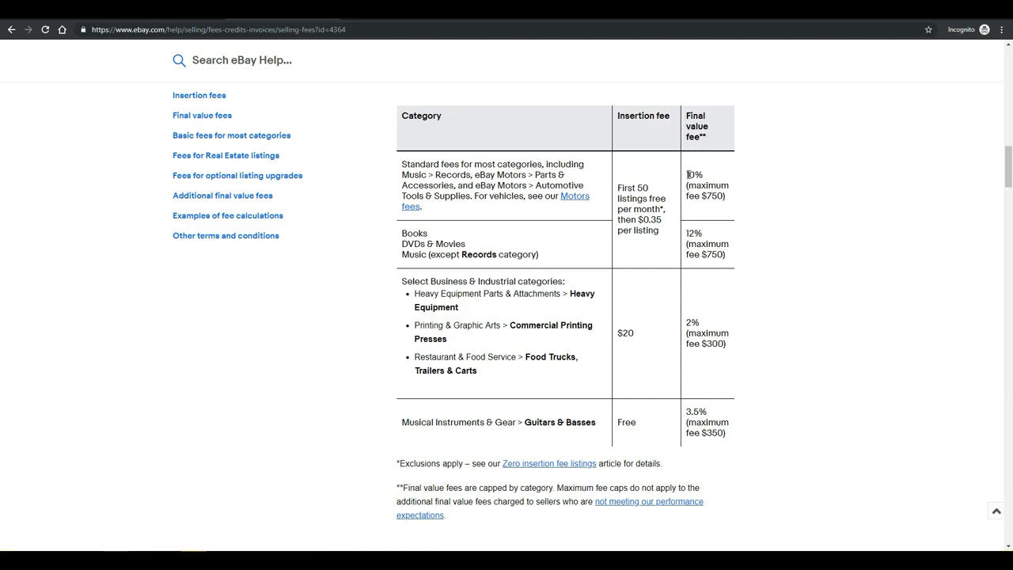
pyautogui.moveTo(688, 174); pyautogui.dragTo(734, 189)
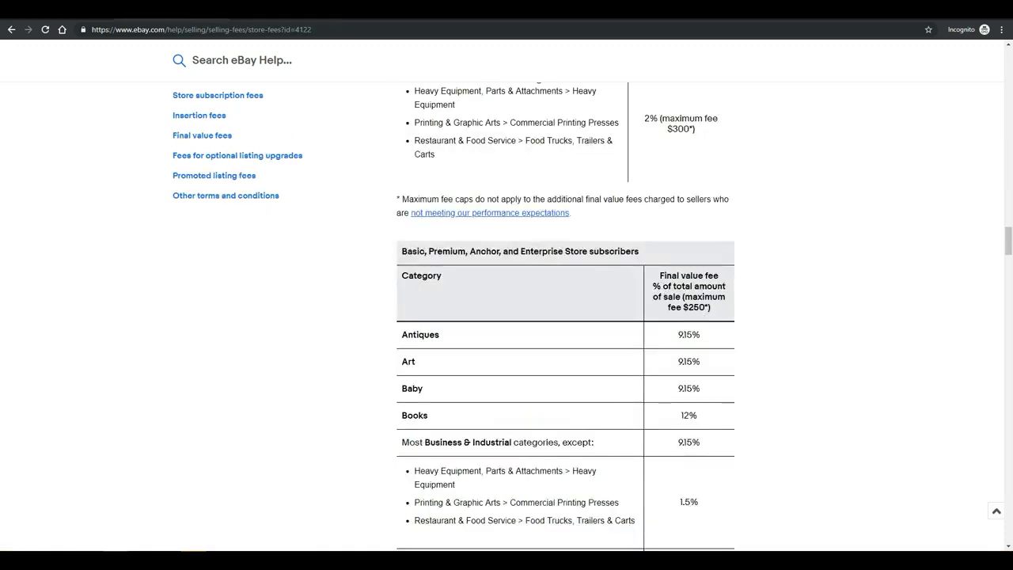
pyautogui.scroll(-1, 516, 343)
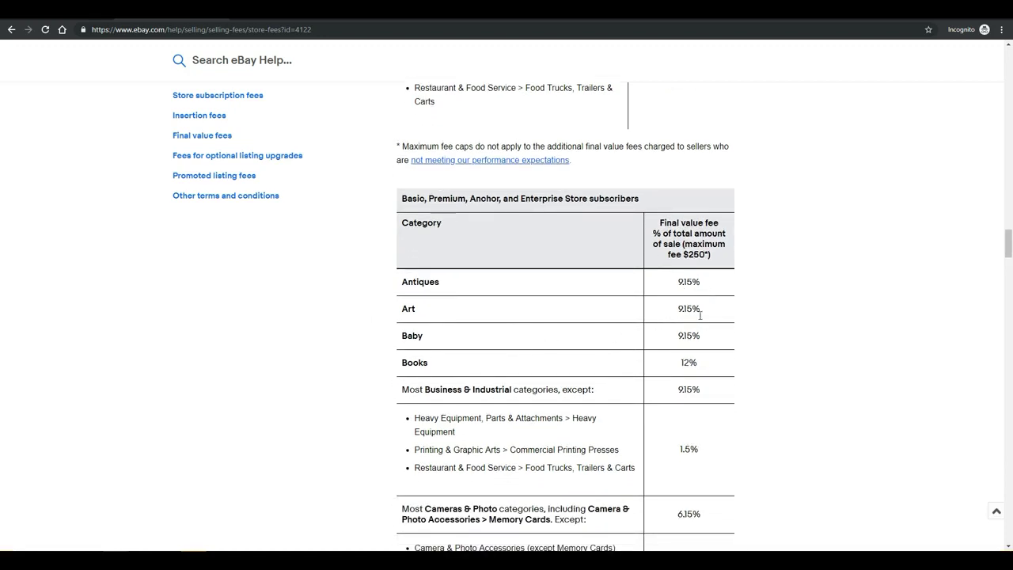
pyautogui.scroll(-2, 739, 374)
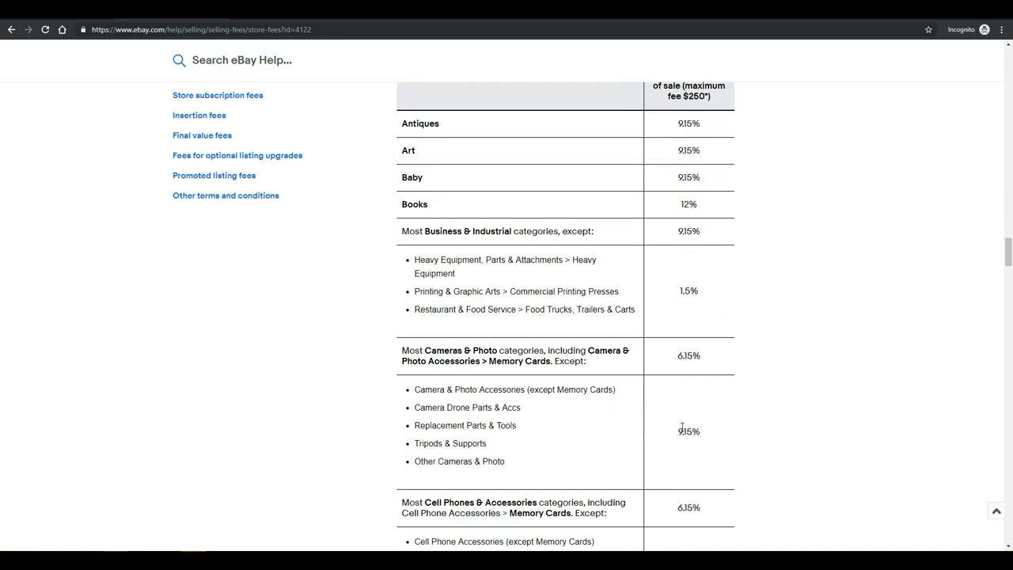
pyautogui.scroll(1, 699, 407)
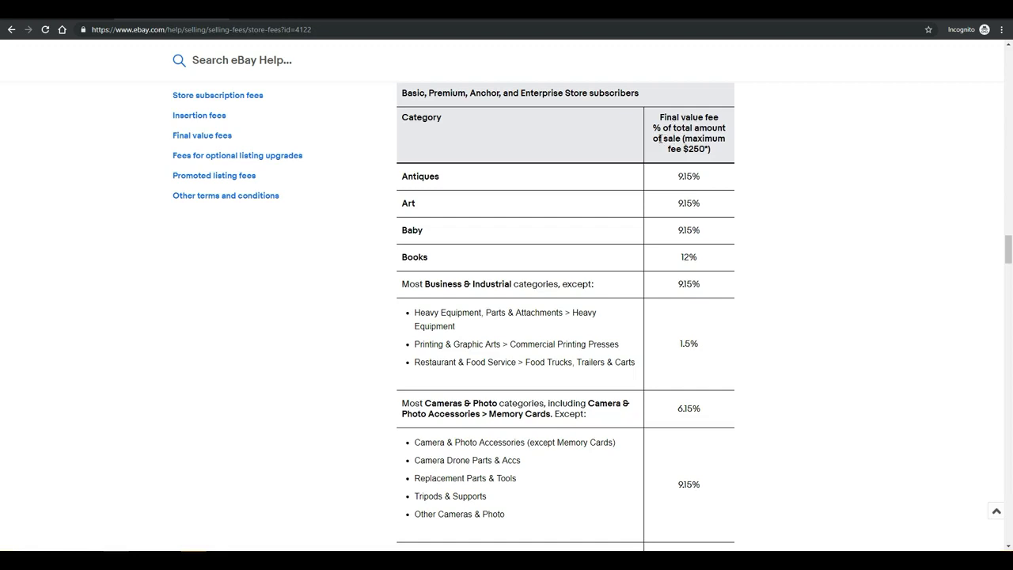
pyautogui.click(392, 18)
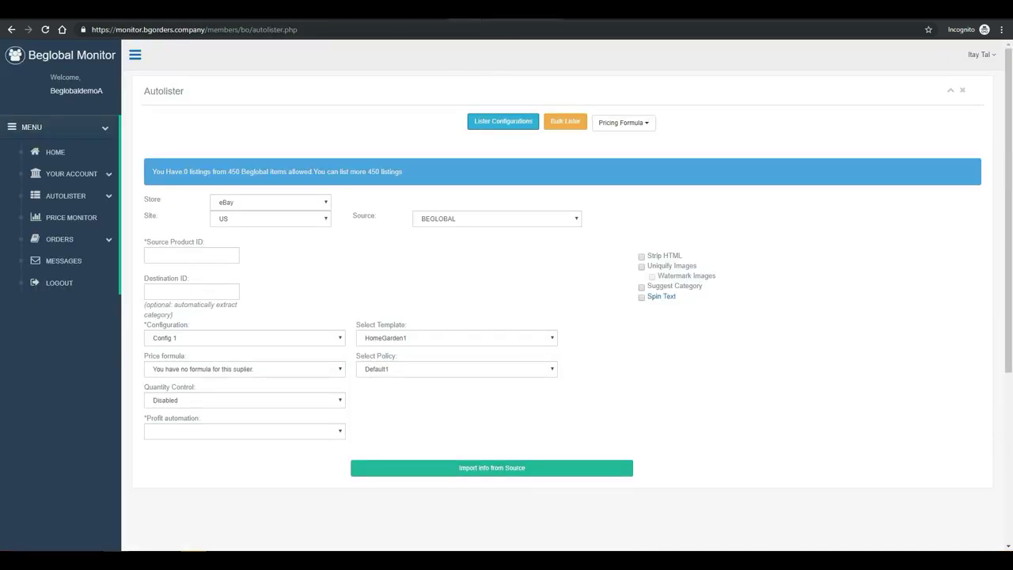
pyautogui.hotkey('ctrl', 'Tab')
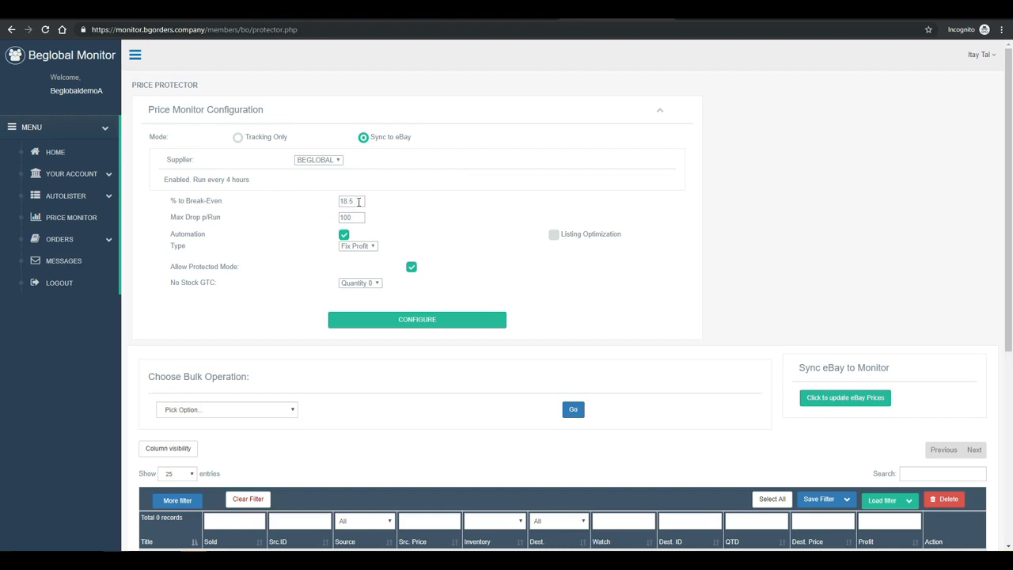
pyautogui.moveTo(357, 201); pyautogui.dragTo(336, 204)
# - Replace the 18.5 % to Break-Even value with 14
pyautogui.doubleClick(346, 208)
pyautogui.doubleClick(350, 199)
pyautogui.write('14')
pyautogui.click(353, 200)
# - Apply the Price Monitor Configuration with CONFIGURE, keeping 14% break-even and Fix Profit
pyautogui.click(374, 203)
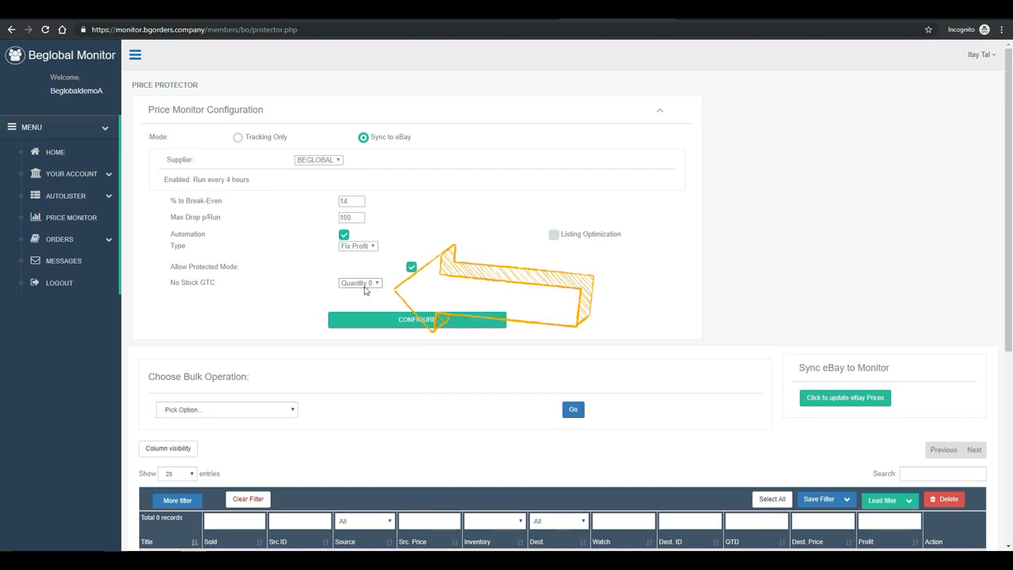
pyautogui.click(414, 322)
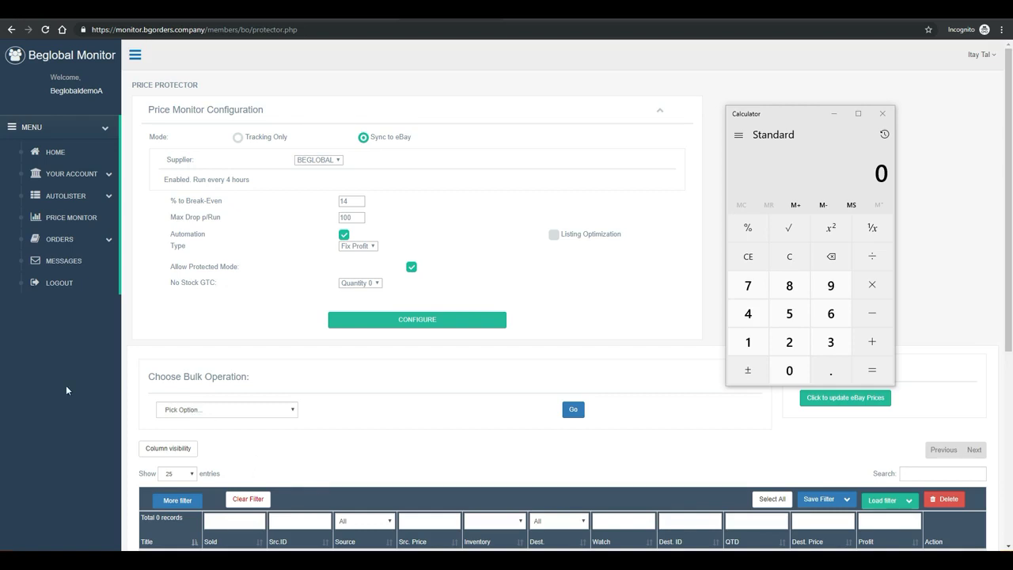
# - Calculate 60 + 6 = 66, then multiply 66 by 100 to get 6,600
pyautogui.click(830, 313)
pyautogui.click(794, 370)
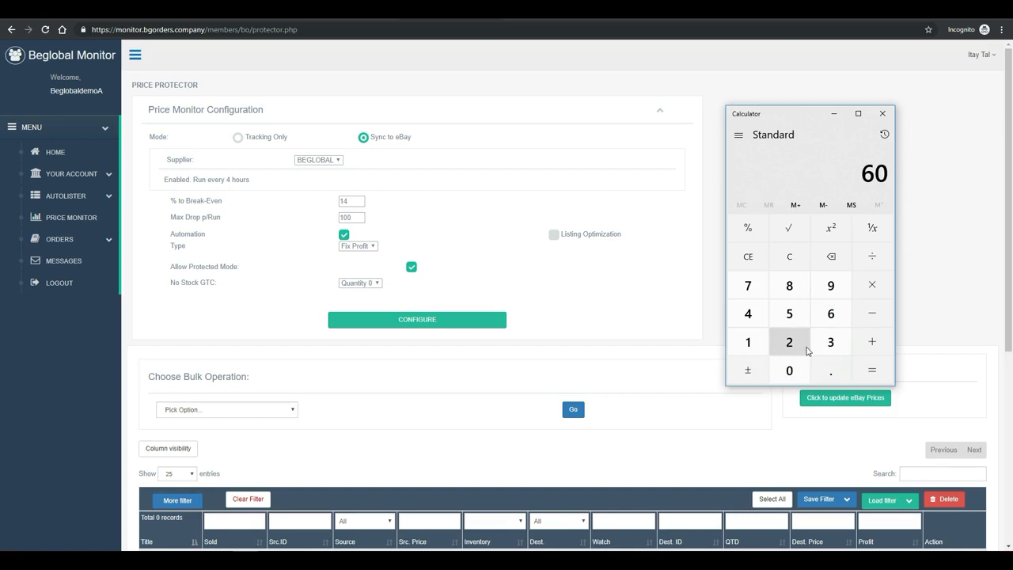
pyautogui.write('+6')
pyautogui.press('Return')
pyautogui.press('*')
pyautogui.write('100')
pyautogui.click(870, 366)
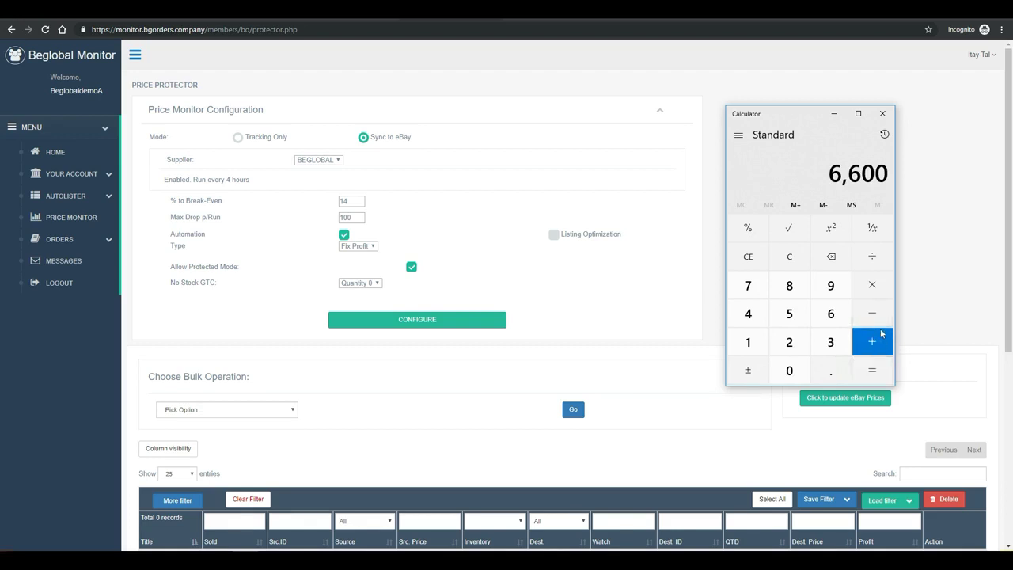
# - Divide 6,600 by 86 to get 76.74418604651163
pyautogui.click(874, 261)
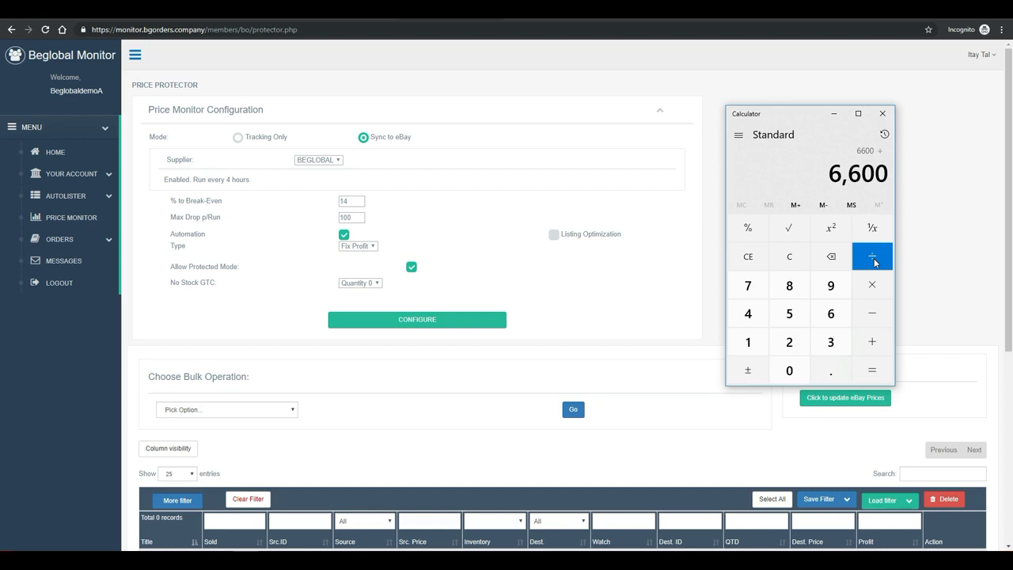
pyautogui.write('86')
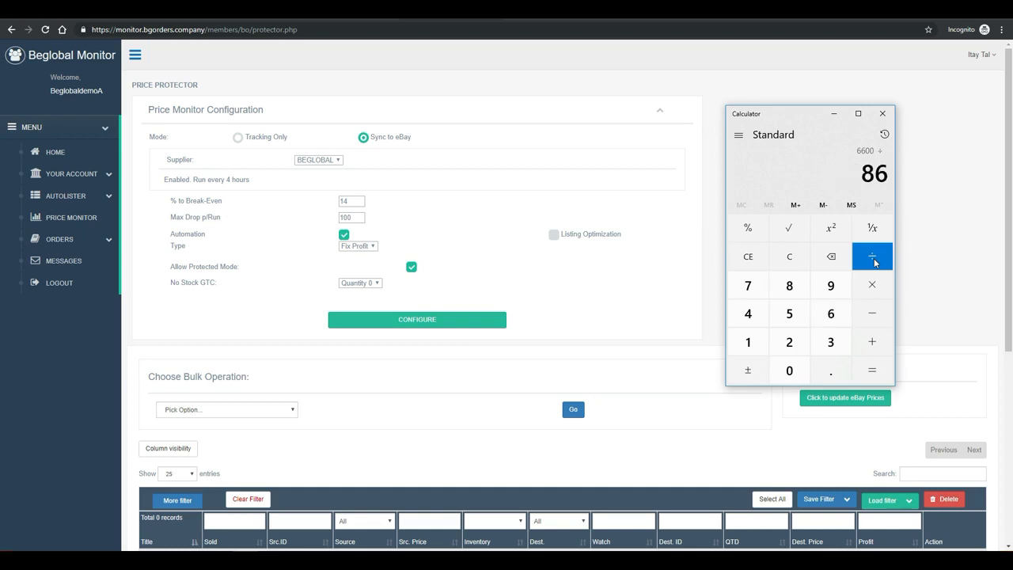
pyautogui.click(874, 371)
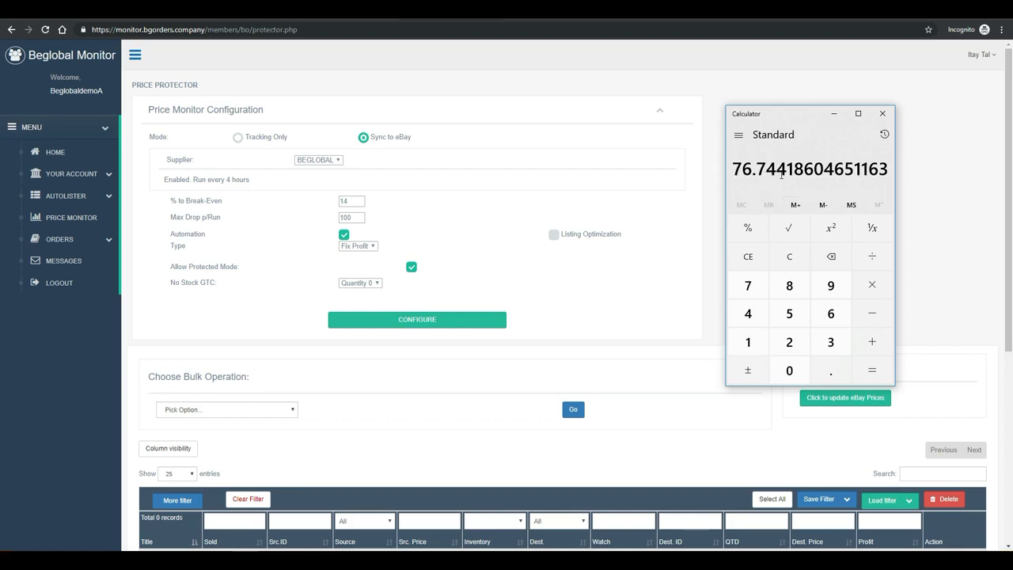
# - Multiply 76.74418604651163 by 0.86 to get back to 66
pyautogui.click(871, 292)
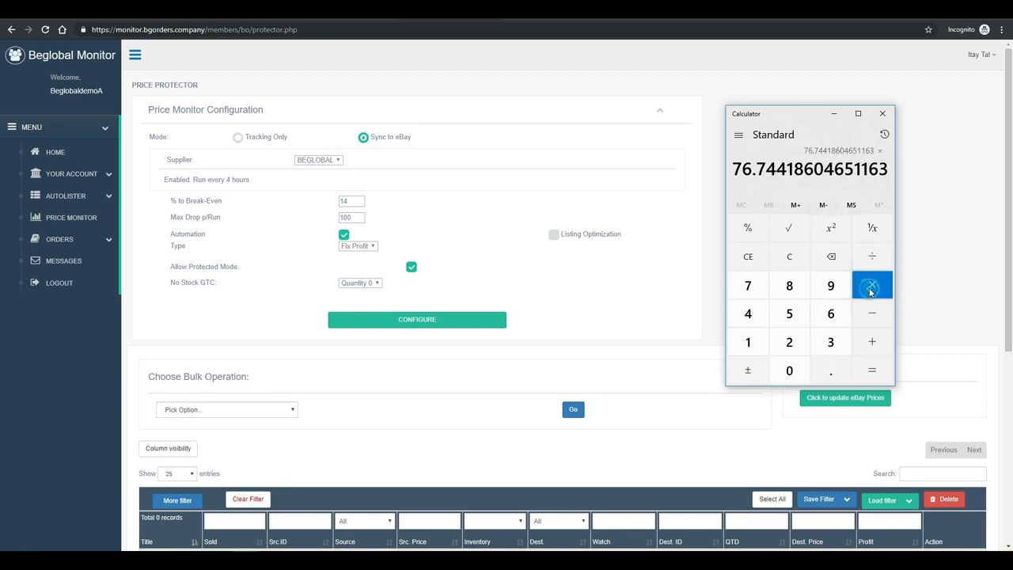
pyautogui.write('0.86')
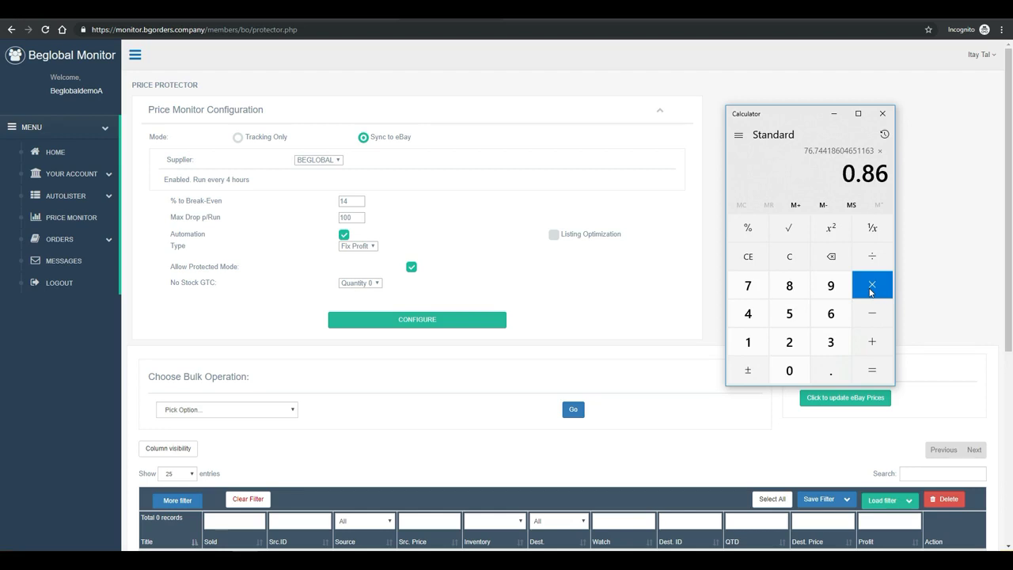
pyautogui.click(874, 370)
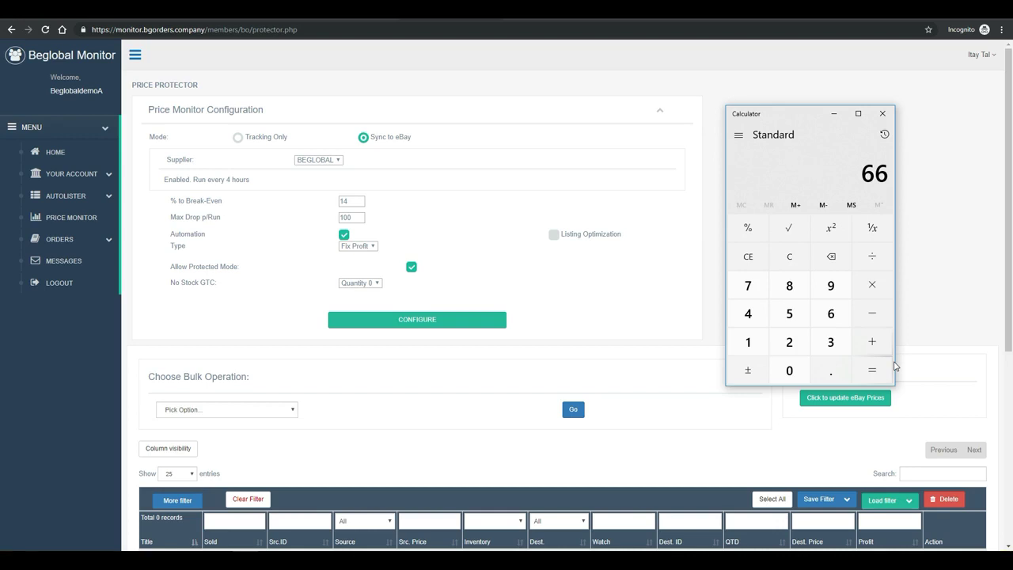
pyautogui.click(354, 201)
pyautogui.moveTo(796, 120); pyautogui.dragTo(775, 112)
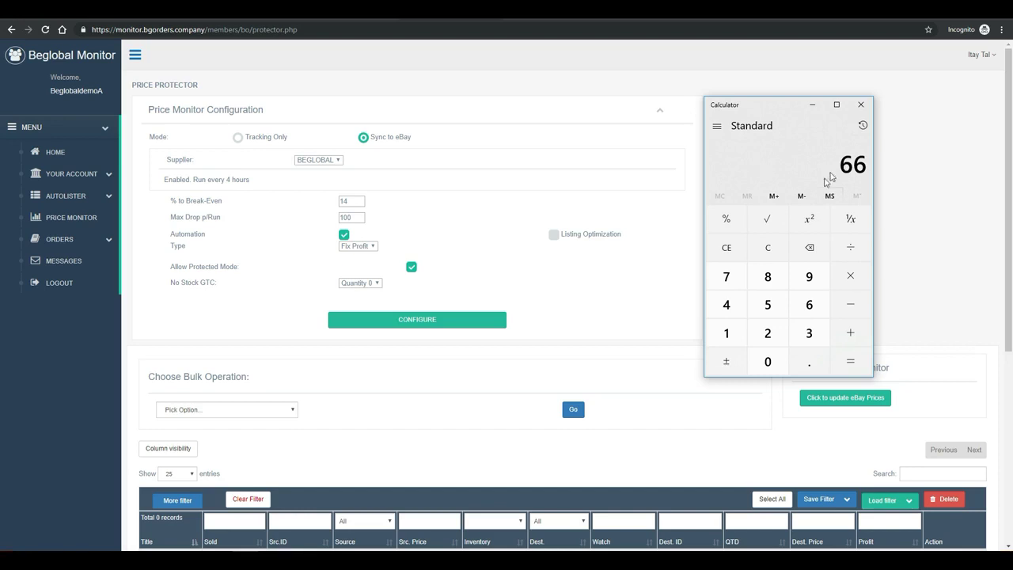
pyautogui.click(301, 405)
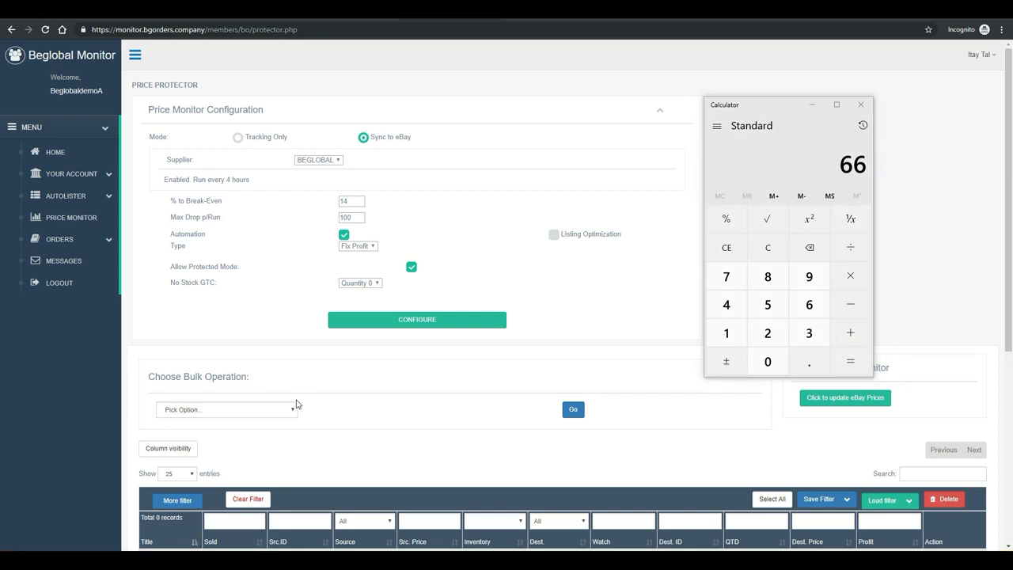